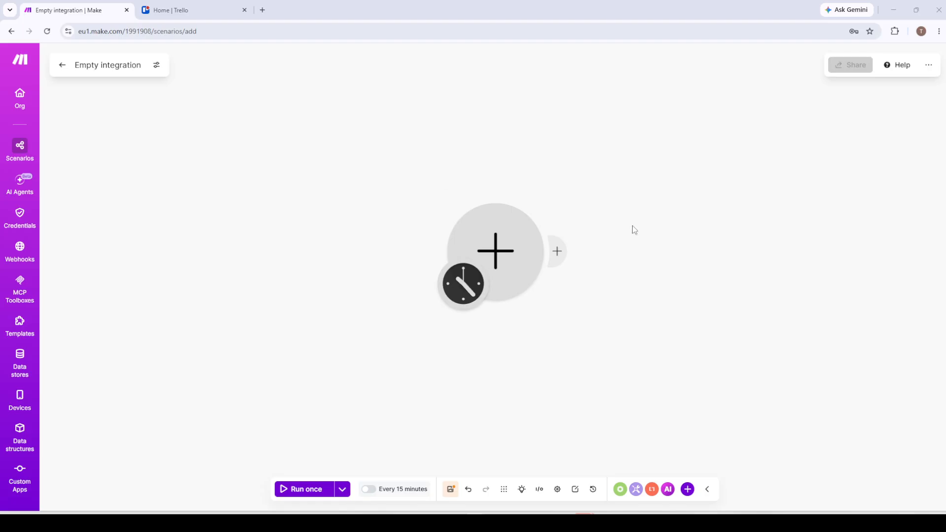
Add a Trello Watch Cards module as the scenario's trigger, searching the apps for "trello" and its modules for "watch"
{"action": "left_click", "coordinate": [493, 251]}
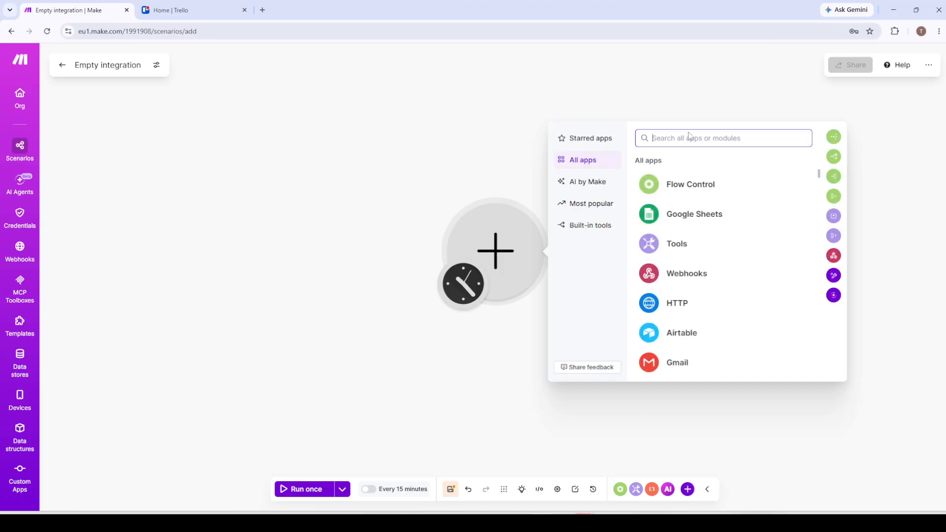
{"action": "type", "text": "trello"}
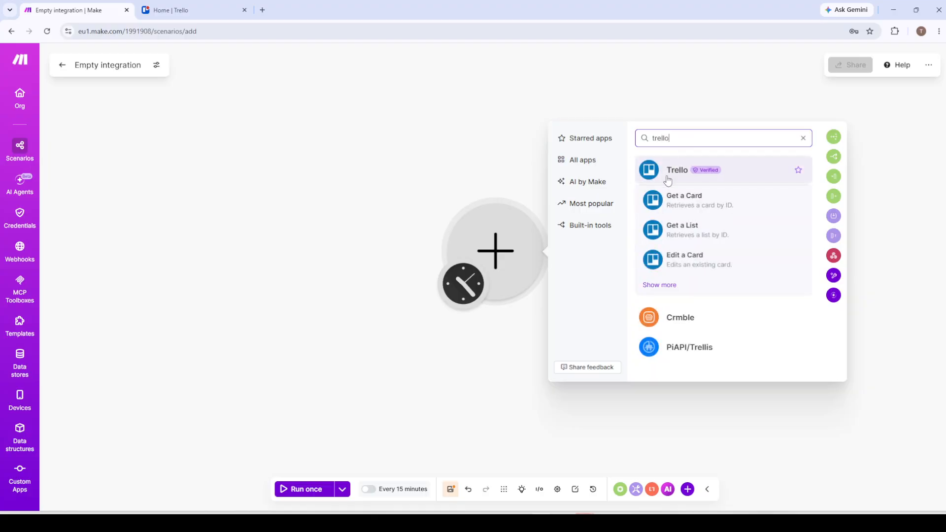
{"action": "left_click", "coordinate": [685, 176]}
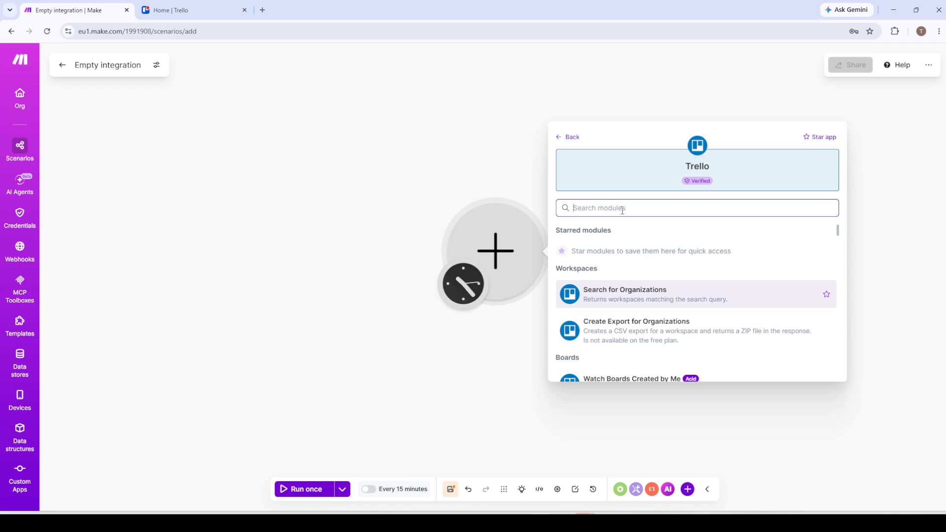
{"action": "type", "text": "watch"}
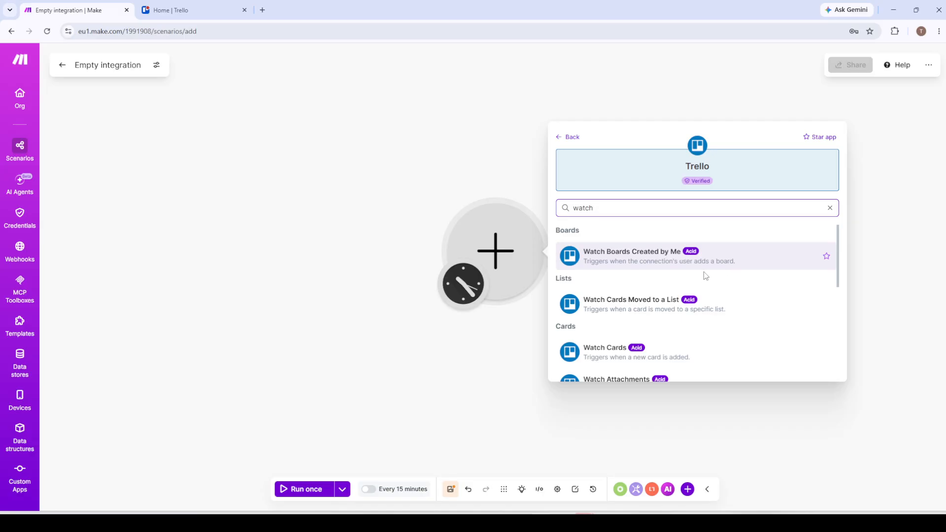
{"action": "scroll", "coordinate": [703, 273], "scroll_direction": "down", "scroll_amount": 5}
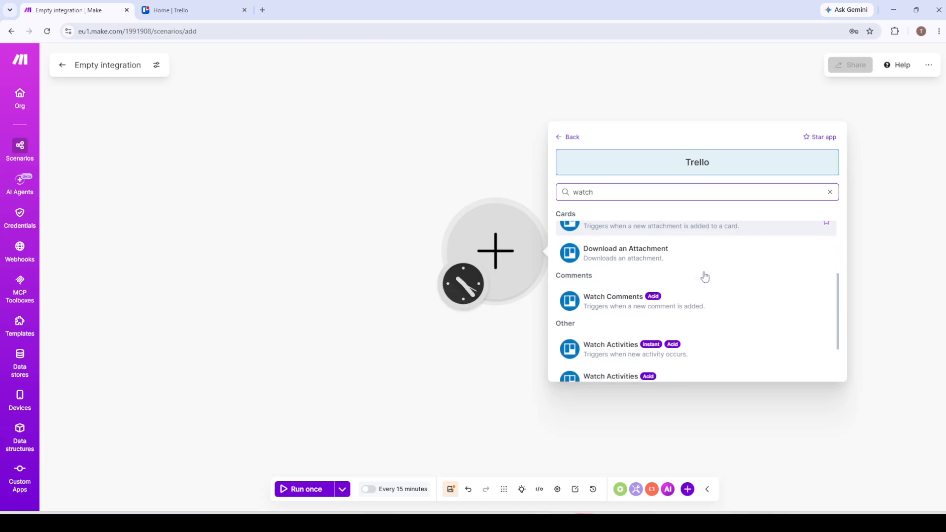
{"action": "scroll", "coordinate": [704, 275], "scroll_direction": "down", "scroll_amount": 1}
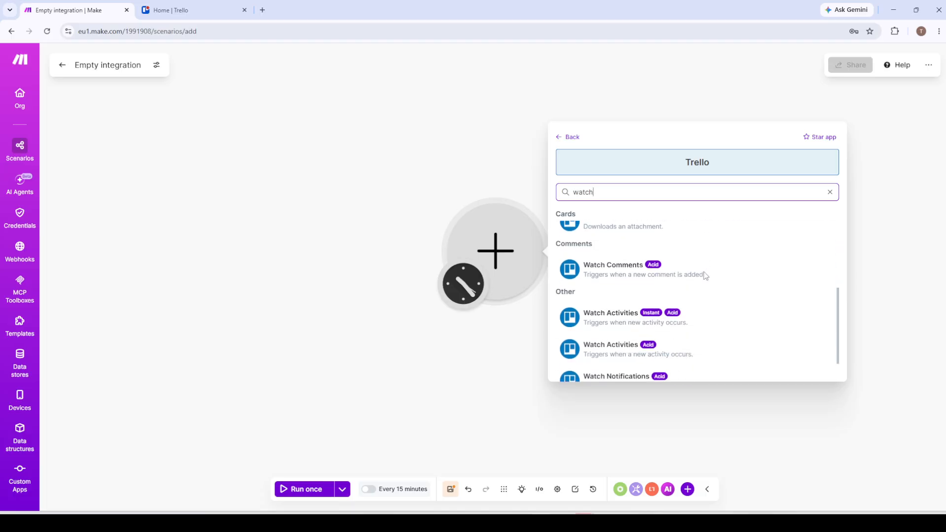
{"action": "scroll", "coordinate": [703, 274], "scroll_direction": "down", "scroll_amount": 1}
{"action": "scroll", "coordinate": [704, 275], "scroll_direction": "down", "scroll_amount": 1}
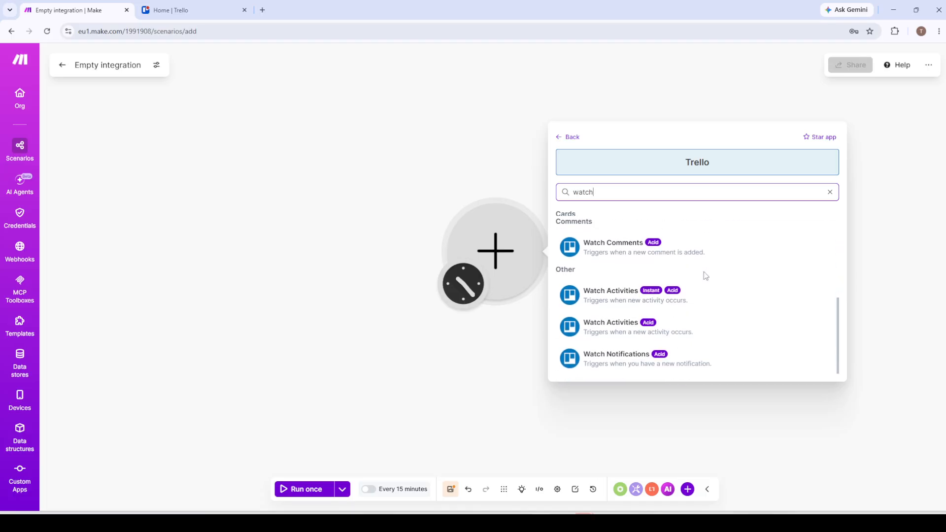
{"action": "scroll", "coordinate": [703, 276], "scroll_direction": "up", "scroll_amount": 5}
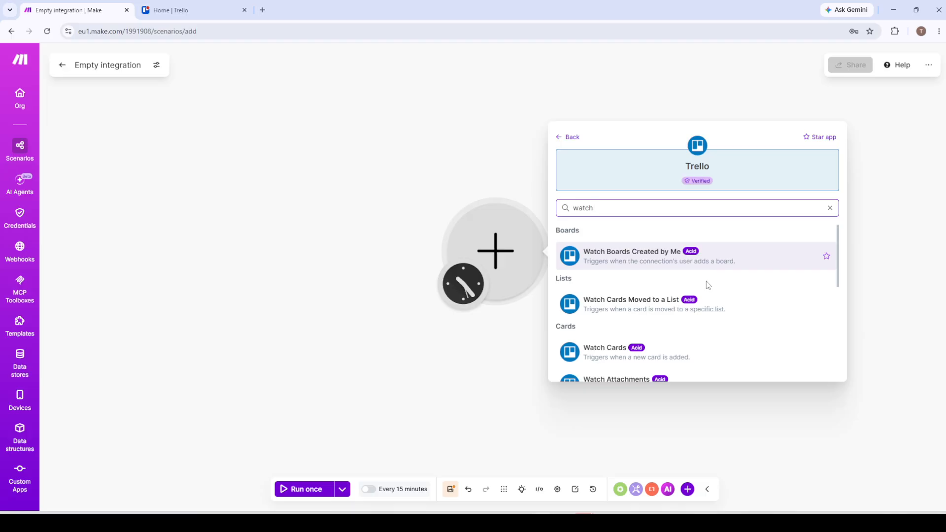
{"action": "scroll", "coordinate": [708, 285], "scroll_direction": "down", "scroll_amount": 2}
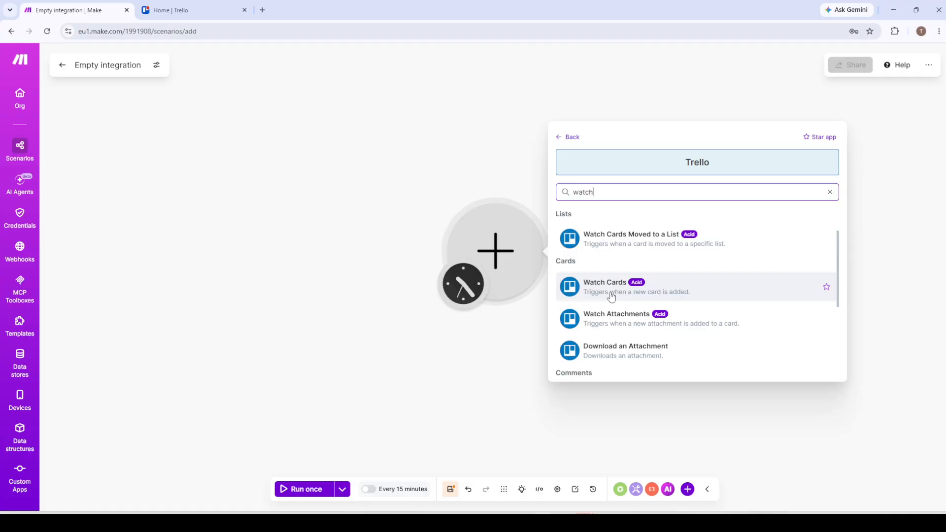
{"action": "scroll", "coordinate": [611, 296], "scroll_direction": "down", "scroll_amount": 2}
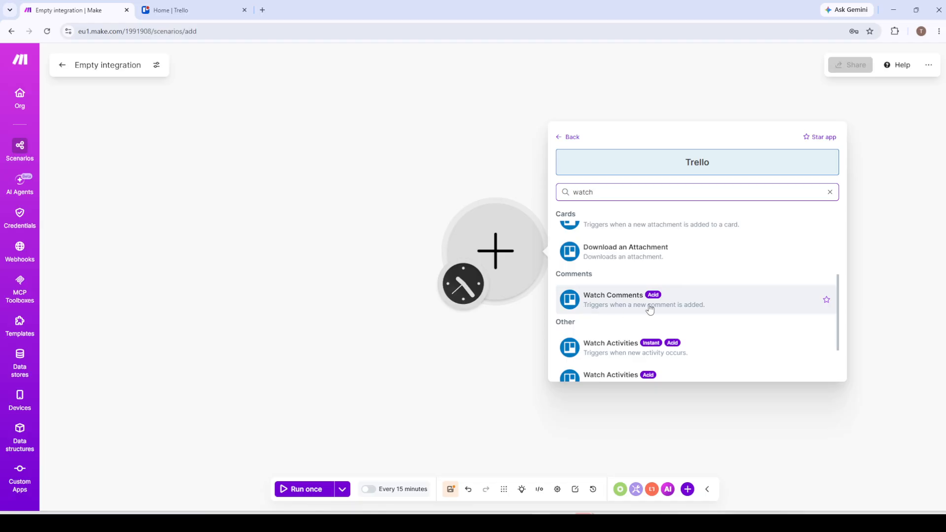
{"action": "scroll", "coordinate": [633, 307], "scroll_direction": "up", "scroll_amount": 2}
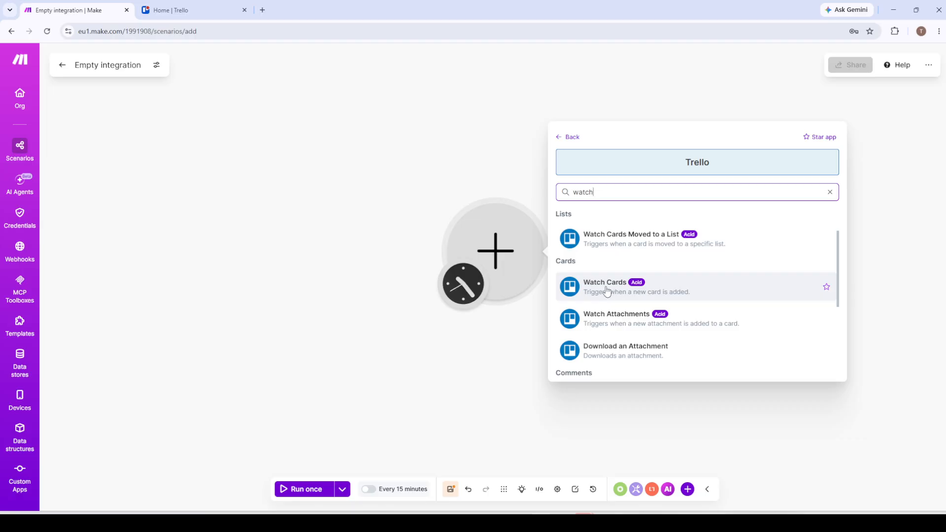
{"action": "left_click", "coordinate": [606, 291]}
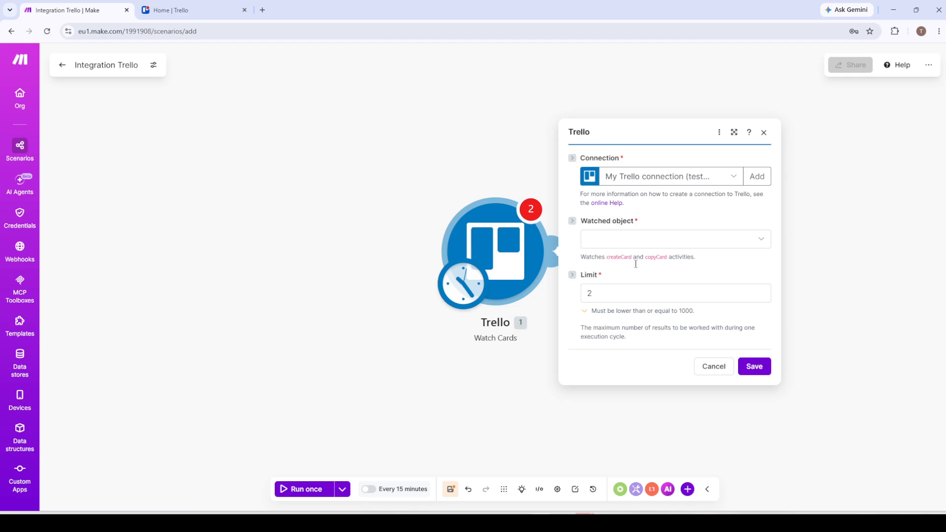
Set the Watch Cards module's watched object to Cards created by me
{"action": "left_click", "coordinate": [618, 240]}
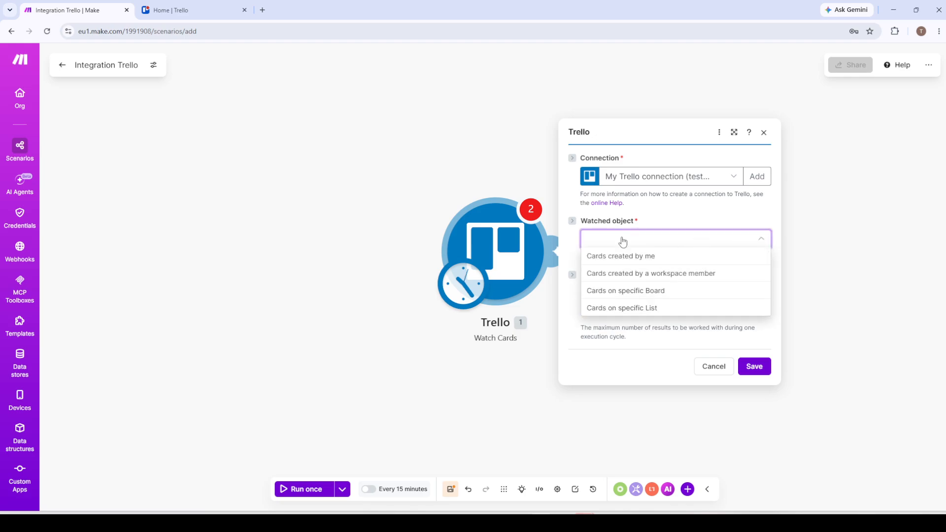
{"action": "left_click", "coordinate": [661, 223]}
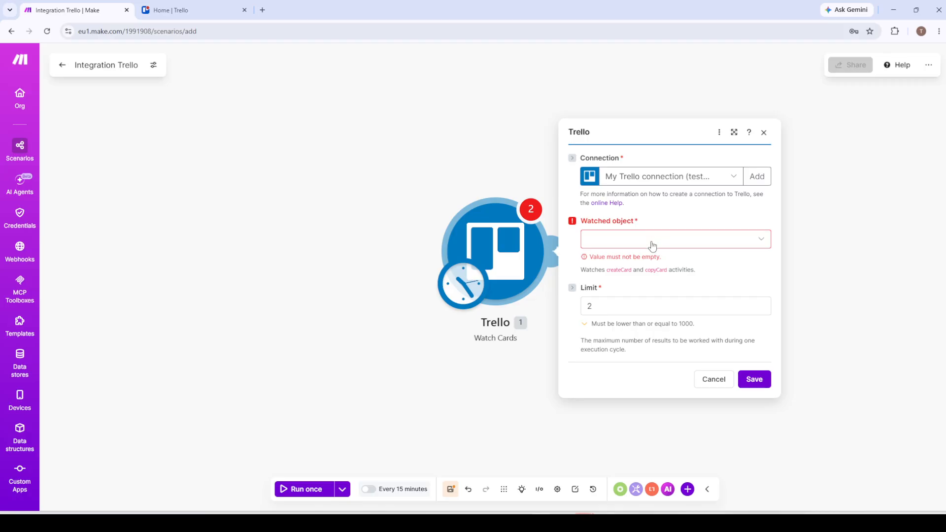
{"action": "left_click", "coordinate": [652, 245]}
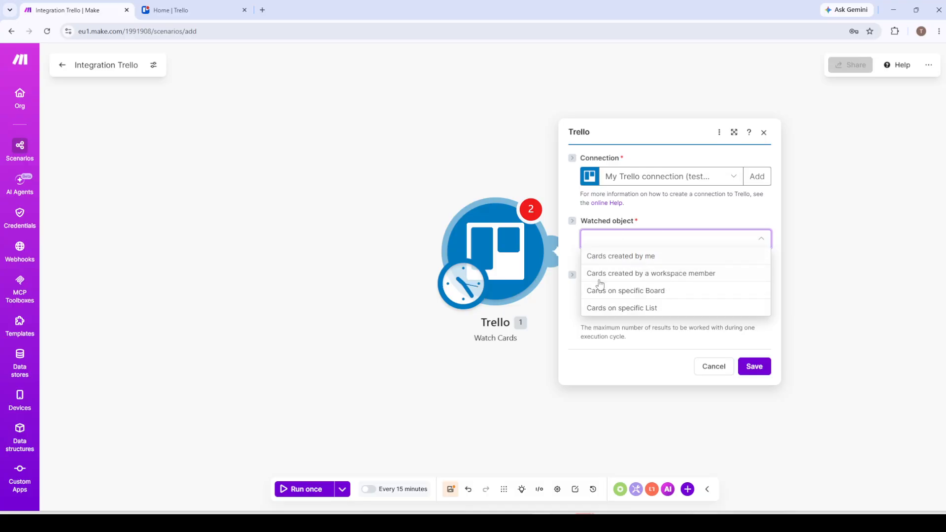
{"action": "left_click", "coordinate": [684, 228]}
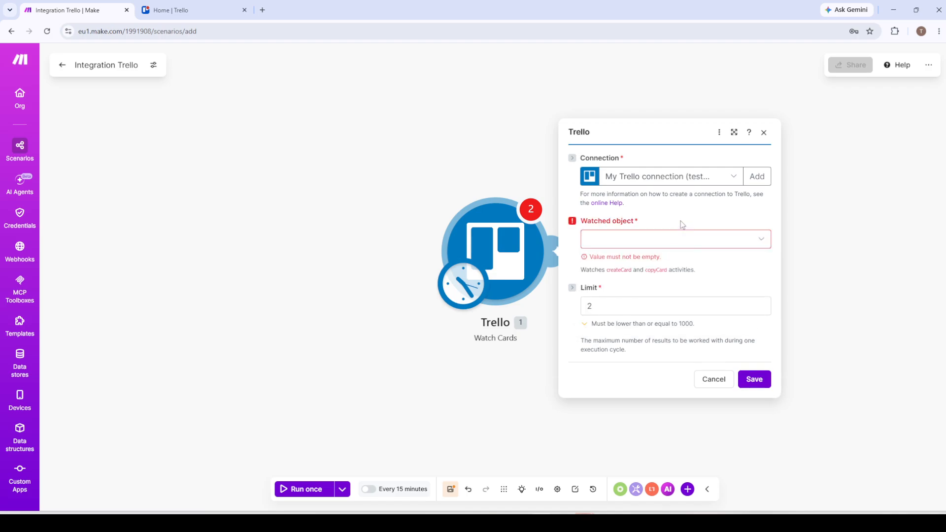
{"action": "left_click", "coordinate": [648, 243]}
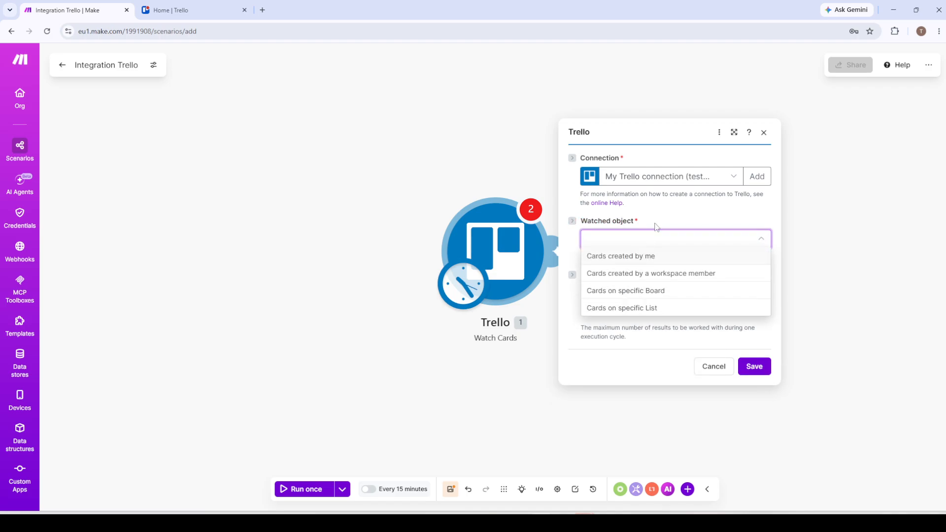
{"action": "left_click", "coordinate": [661, 224]}
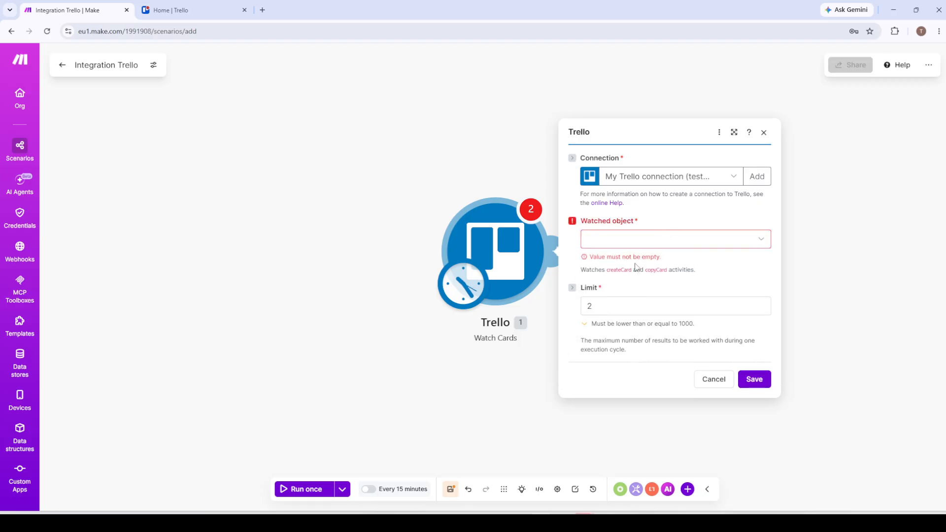
{"action": "left_click", "coordinate": [639, 247]}
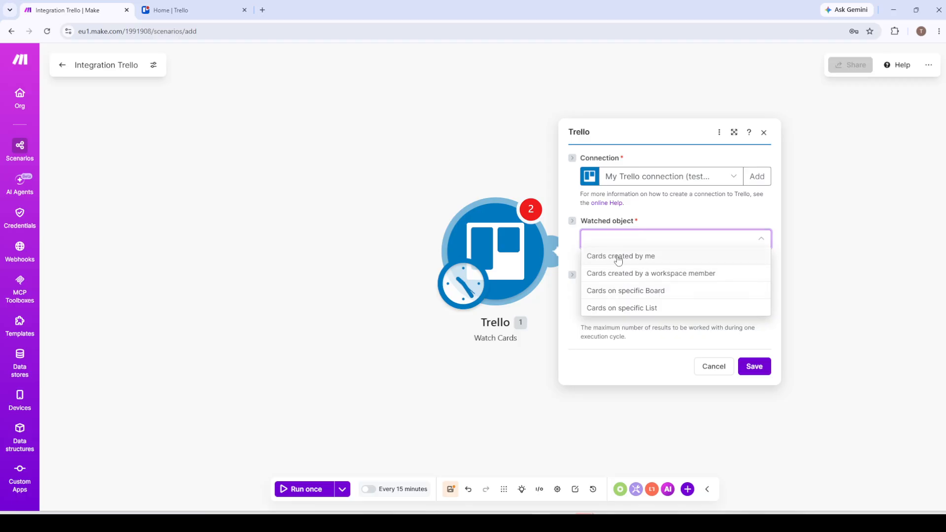
{"action": "left_click", "coordinate": [617, 256]}
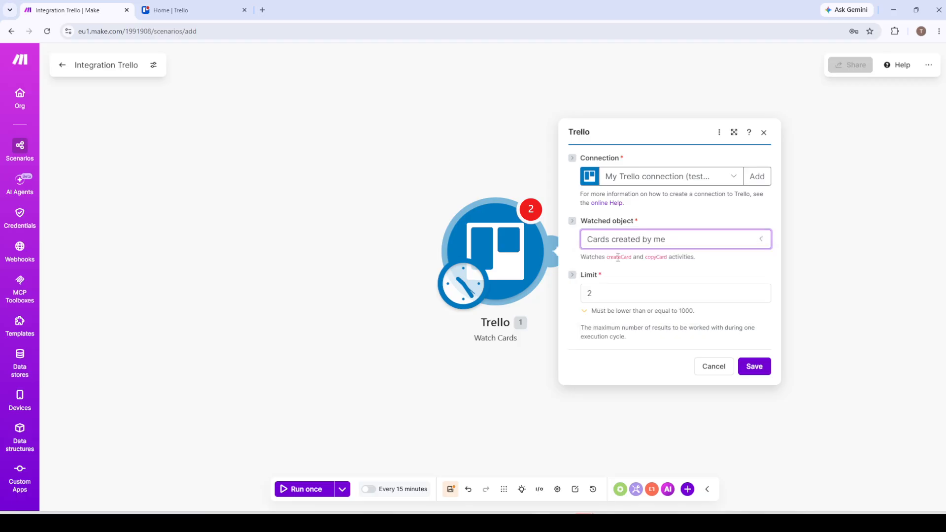
Save the Watch Cards settings and choose All as the starting point for processing data
{"action": "left_click", "coordinate": [753, 365]}
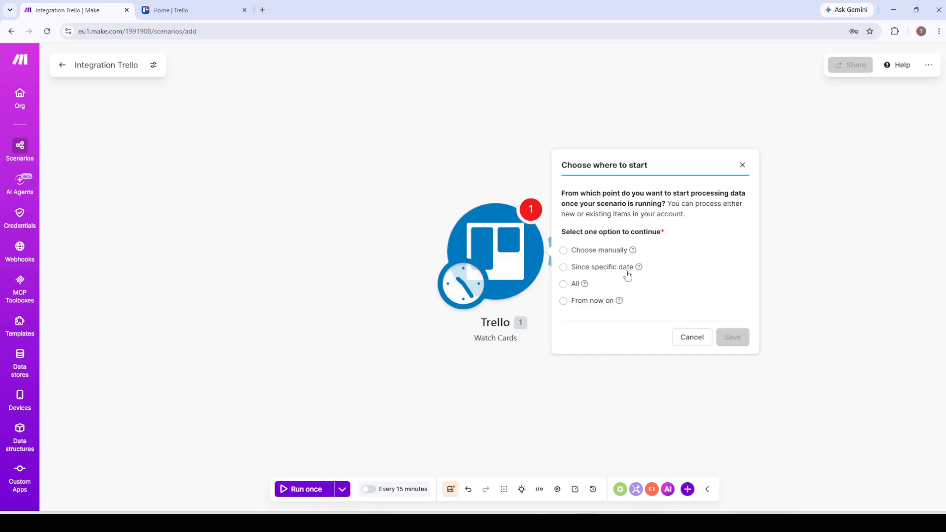
{"action": "left_click", "coordinate": [564, 285]}
{"action": "left_click", "coordinate": [724, 335]}
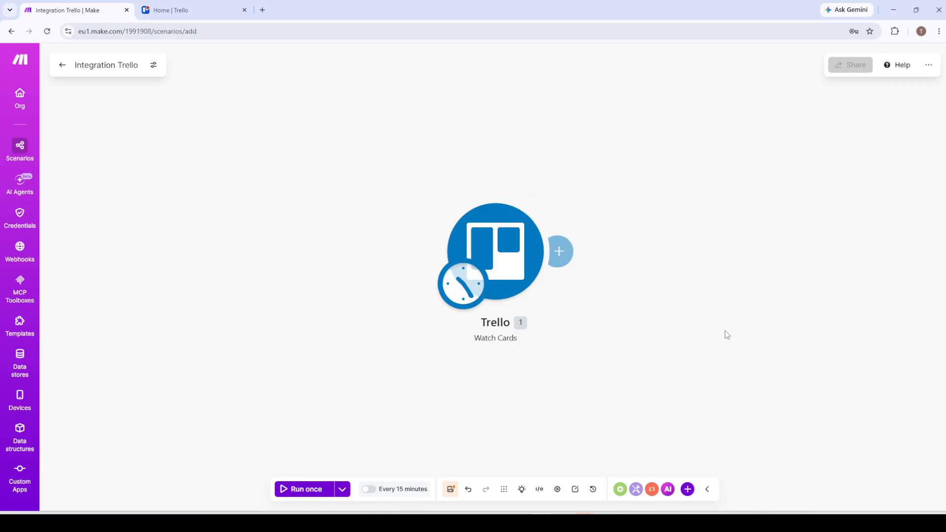
Start adding a second module after Watch Cards and choose Trello as its app
{"action": "left_click", "coordinate": [559, 251]}
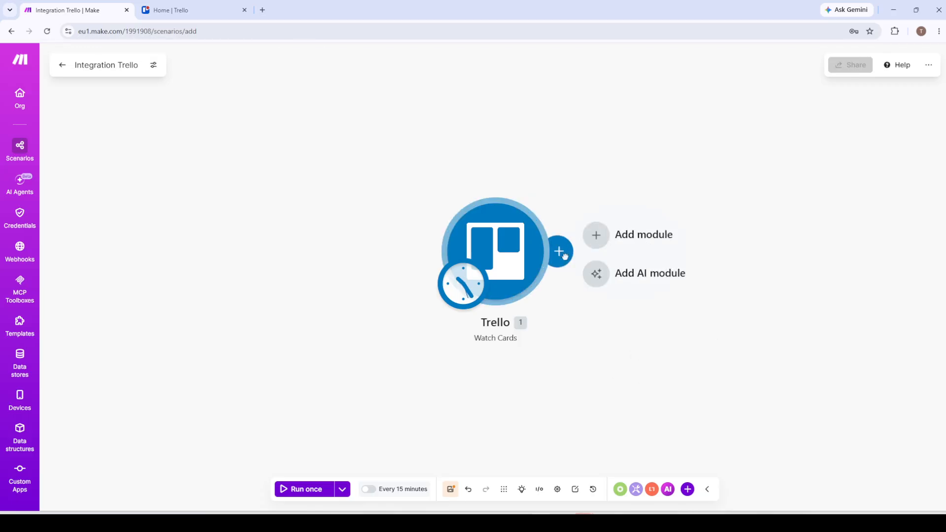
{"action": "left_click", "coordinate": [606, 234]}
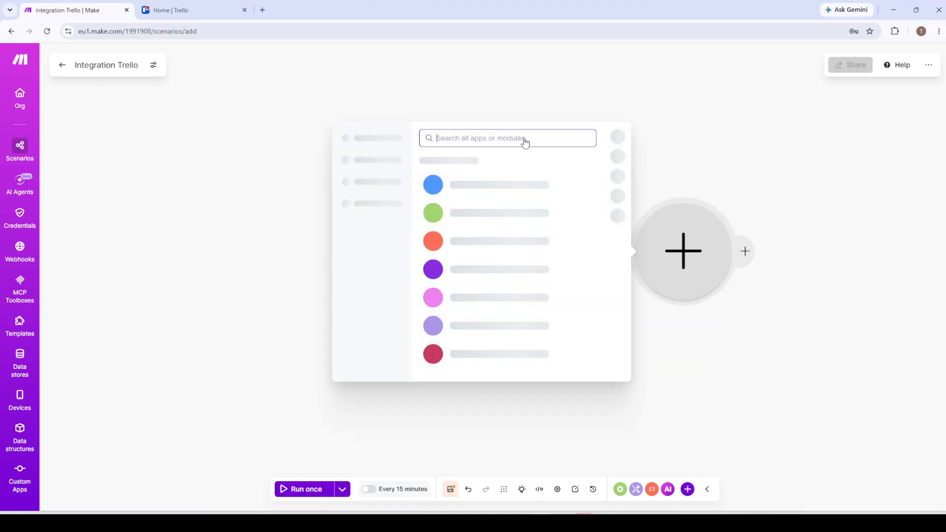
{"action": "type", "text": "tr"}
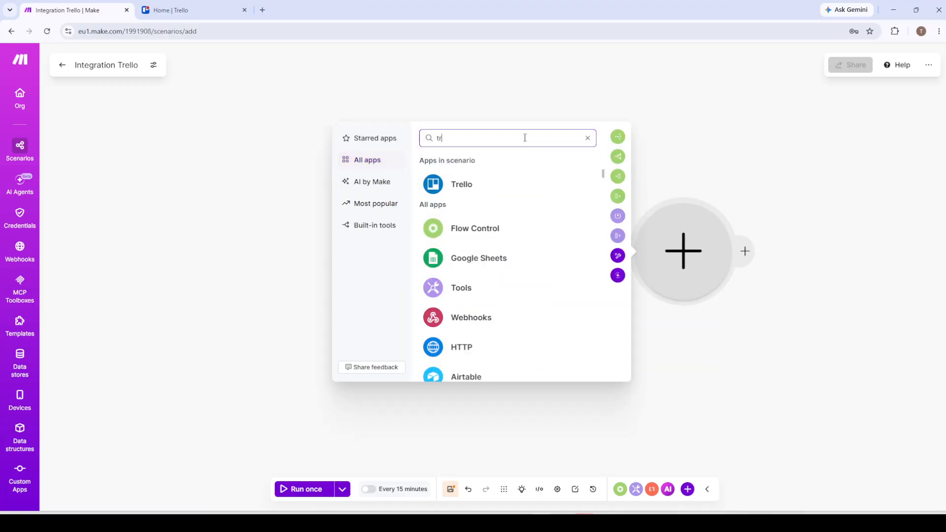
{"action": "type", "text": "ello"}
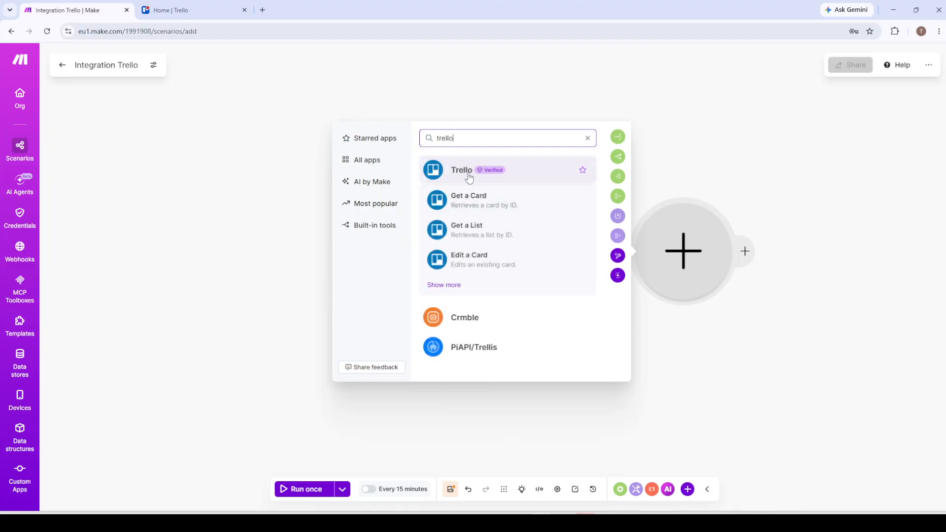
{"action": "left_click", "coordinate": [466, 178]}
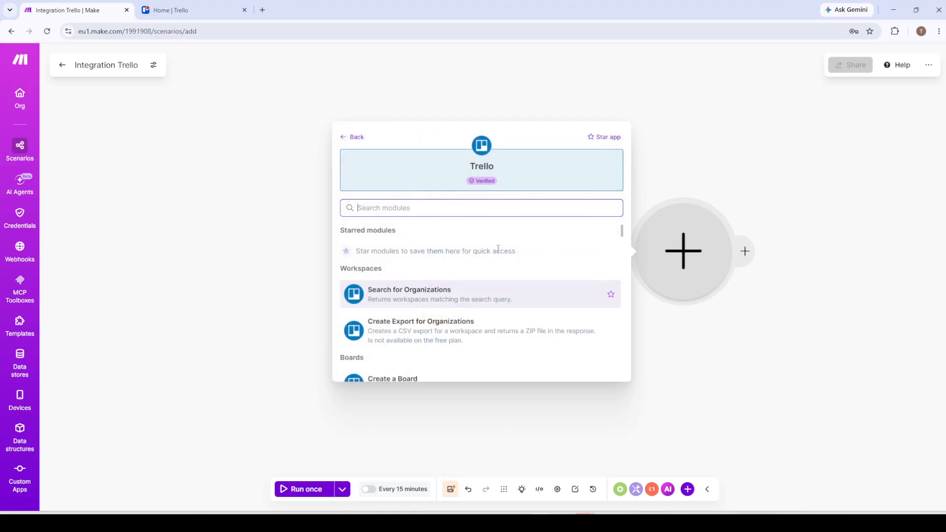
{"action": "scroll", "coordinate": [465, 297], "scroll_direction": "down", "scroll_amount": 3}
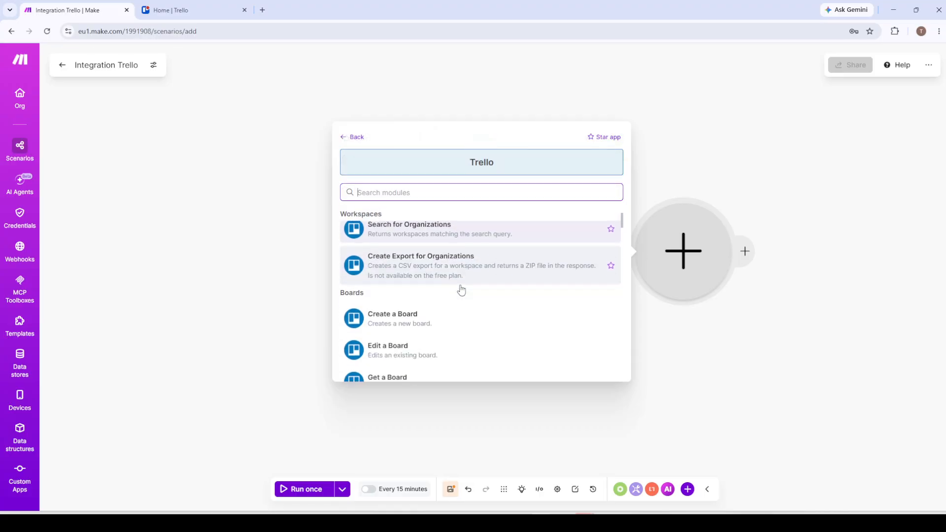
{"action": "scroll", "coordinate": [461, 290], "scroll_direction": "down", "scroll_amount": 3}
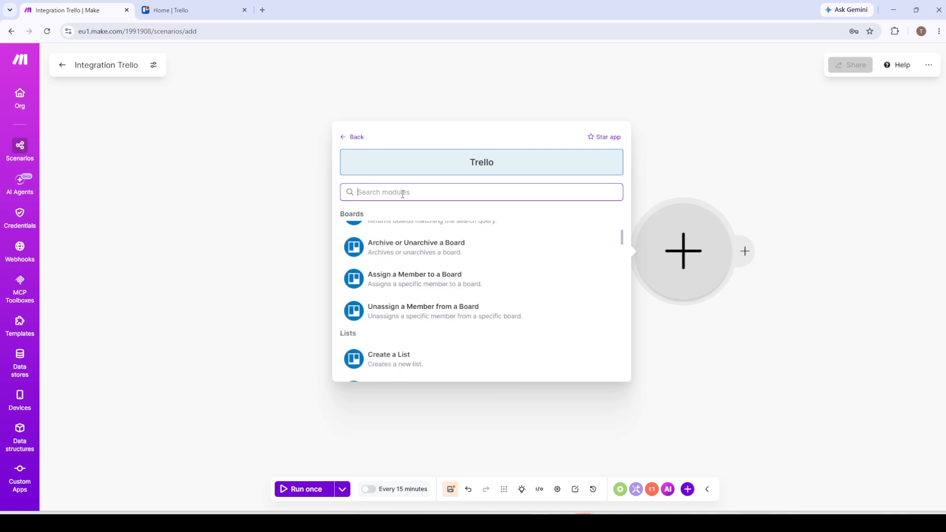
{"action": "type", "text": "wat"}
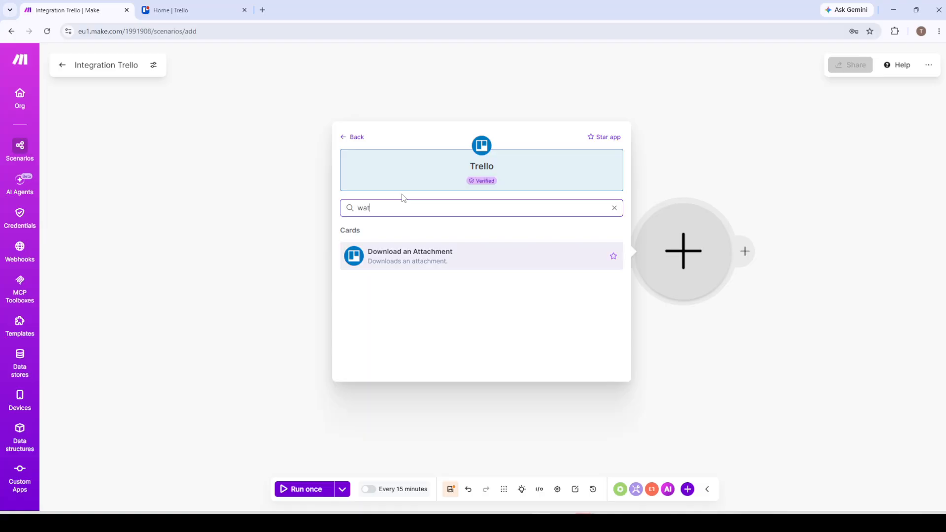
{"action": "type", "text": "chg"}
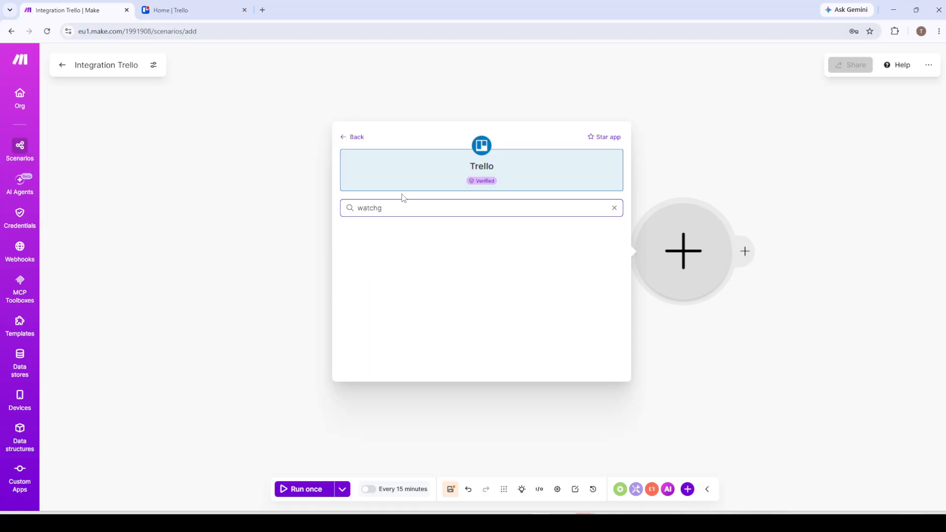
{"action": "key", "text": "BackSpace"}
{"action": "key", "text": "BackSpace"}
{"action": "key", "text": "BackSpace"}
{"action": "key", "text": "BackSpace"}
{"action": "key", "text": "BackSpace"}
{"action": "key", "text": "BackSpace"}
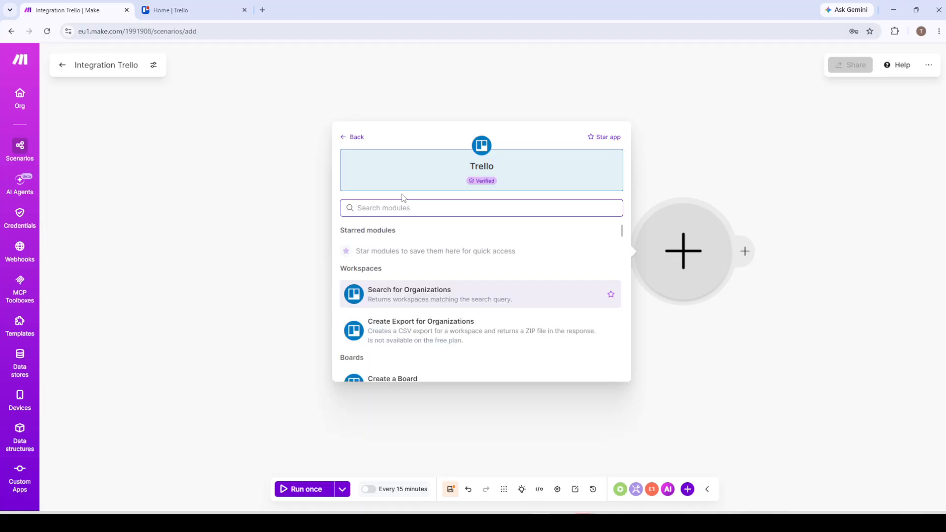
Search the Trello modules for "create" and add Create a List as the second module
{"action": "type", "text": "create"}
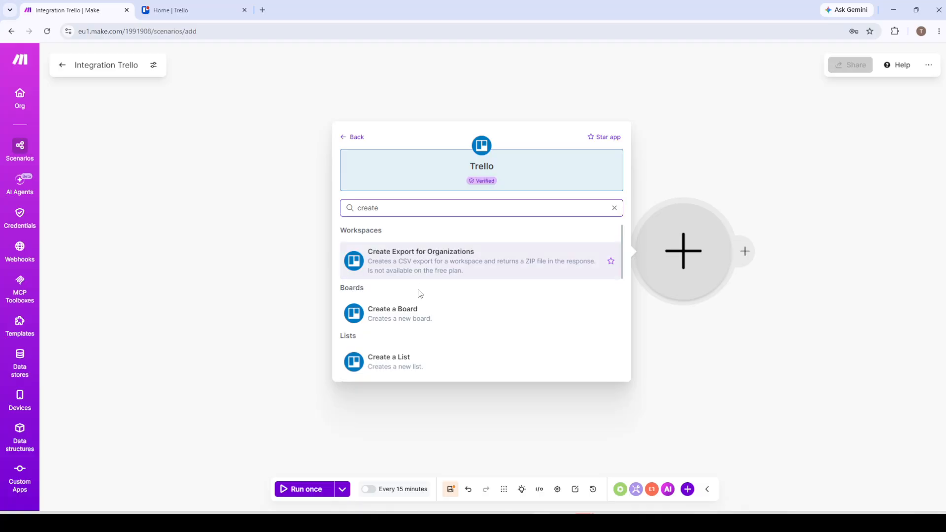
{"action": "left_click", "coordinate": [401, 366]}
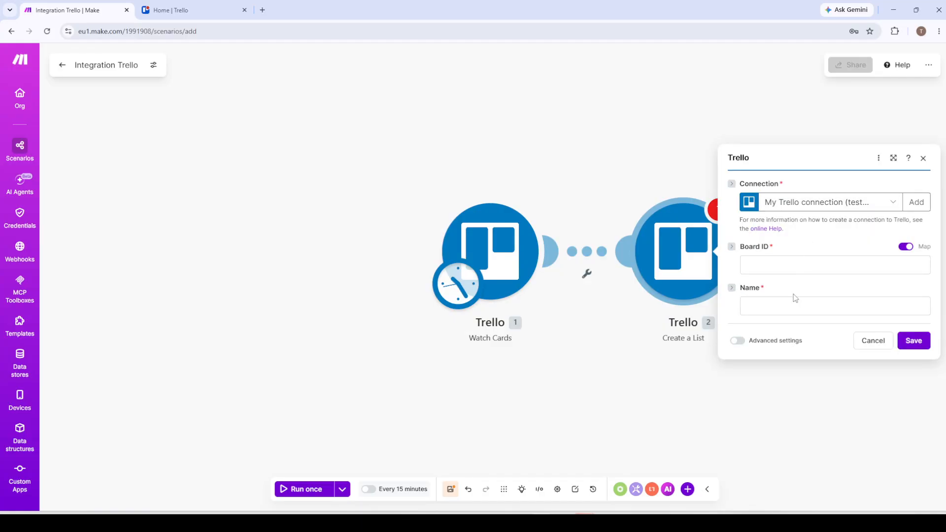
Map Create a List's Board ID to the Watch Cards bundle and its Name to Member creator ID, and save the module
{"action": "left_click", "coordinate": [793, 266]}
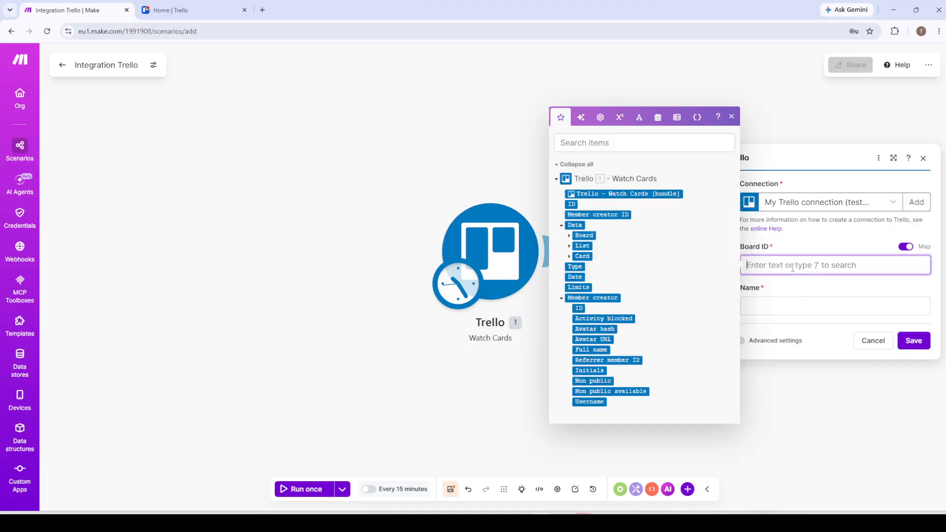
{"action": "left_click", "coordinate": [593, 196]}
{"action": "left_click", "coordinate": [774, 305]}
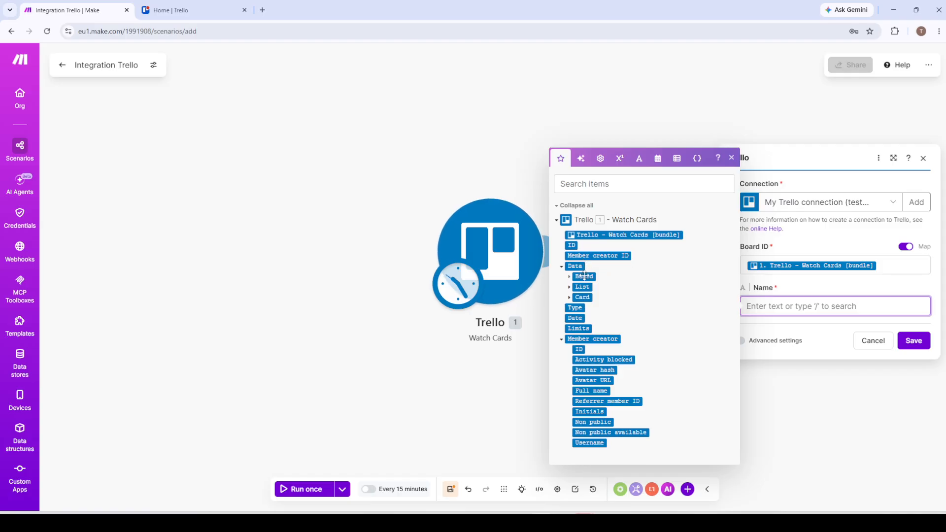
{"action": "left_click_drag", "start_coordinate": [597, 255], "coordinate": [833, 307]}
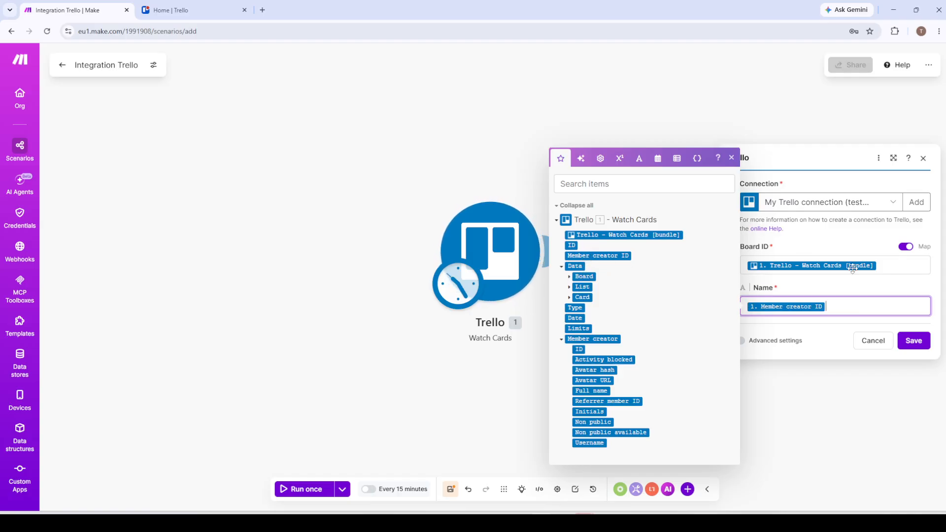
{"action": "left_click", "coordinate": [914, 341]}
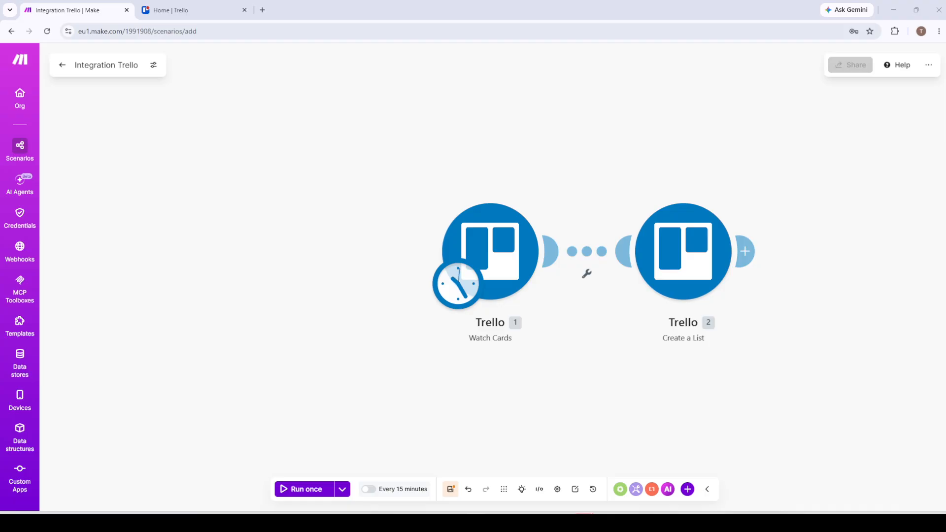
{"action": "left_click_drag", "start_coordinate": [454, 383], "coordinate": [355, 393]}
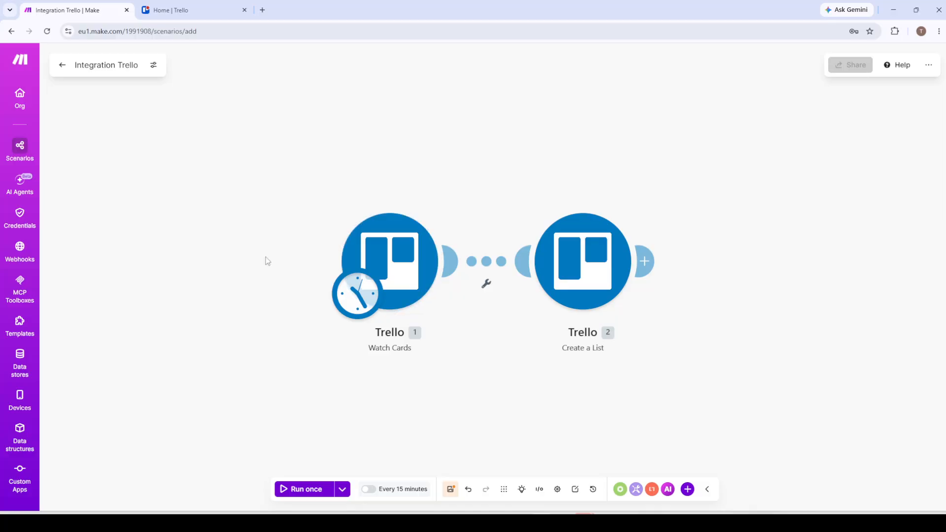